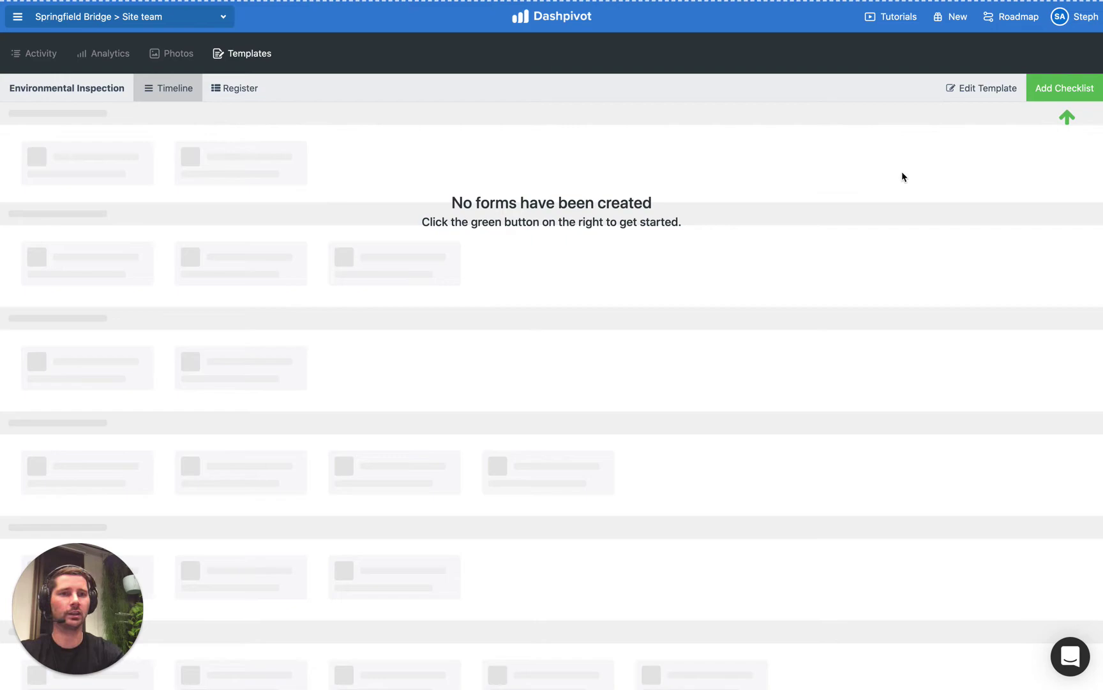
# Step: Add a new Environmental Inspection checklist and review its six yes/no questions
pyautogui.click(1062, 91)
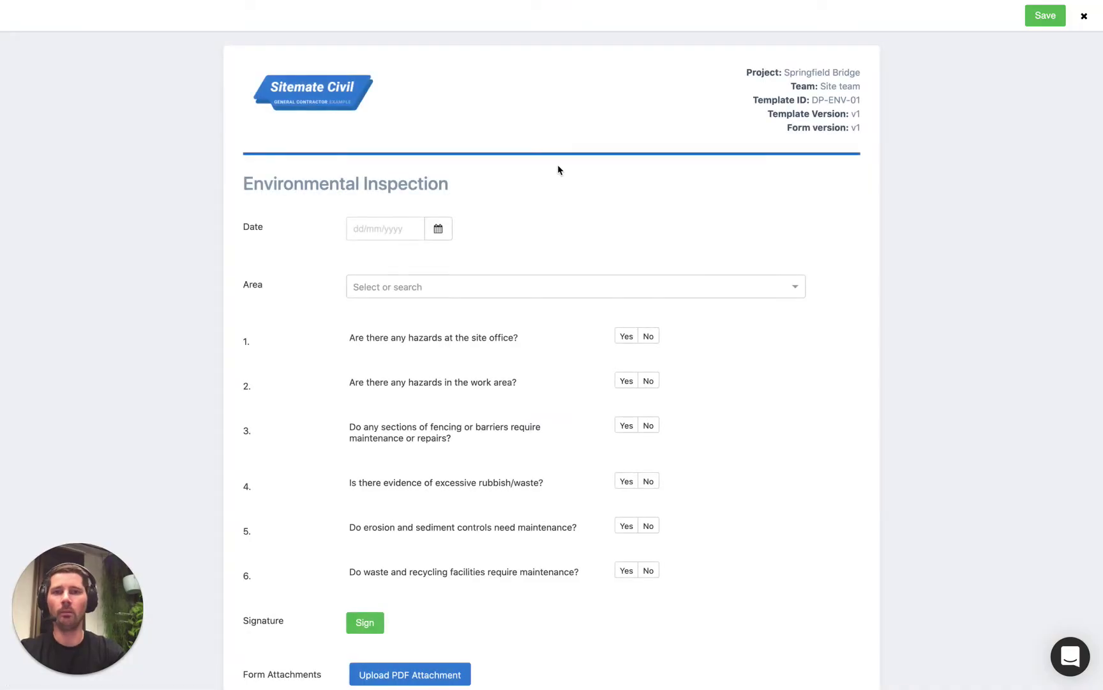
pyautogui.scroll(-3, 316, 227)
pyautogui.scroll(-2, 317, 227)
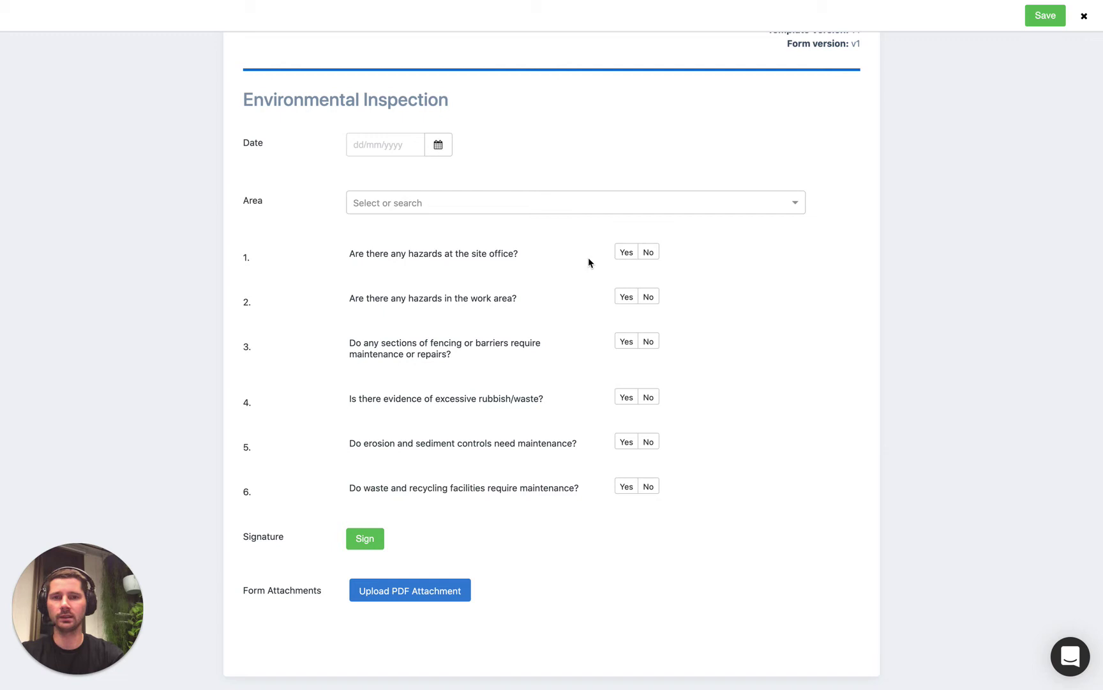
# Step: Answer Yes to all six inspection questions so their Photos fields appear
pyautogui.click(623, 251)
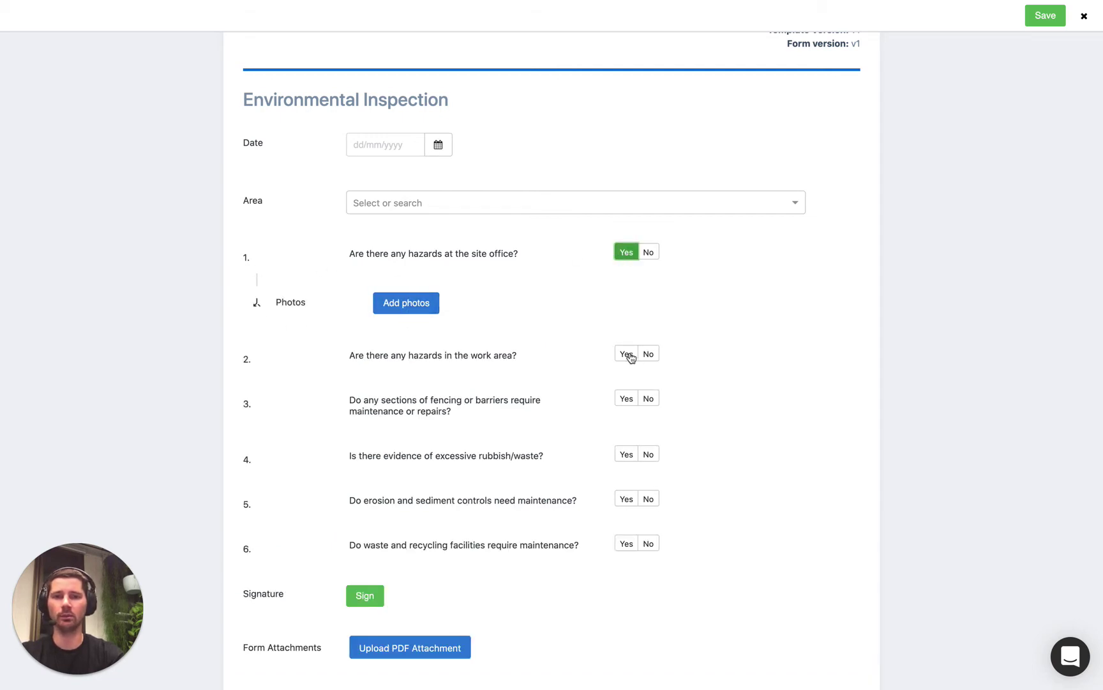
pyautogui.click(625, 353)
pyautogui.click(626, 455)
pyautogui.click(626, 569)
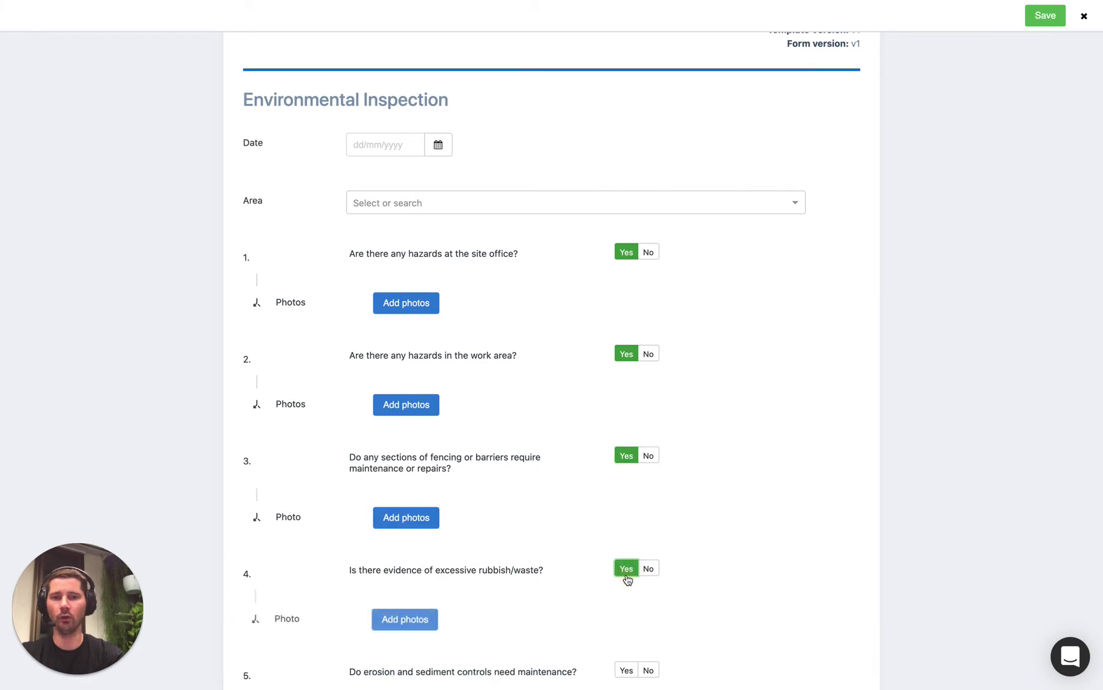
pyautogui.scroll(-3, 626, 552)
pyautogui.click(626, 542)
pyautogui.scroll(-3, 626, 548)
pyautogui.click(626, 539)
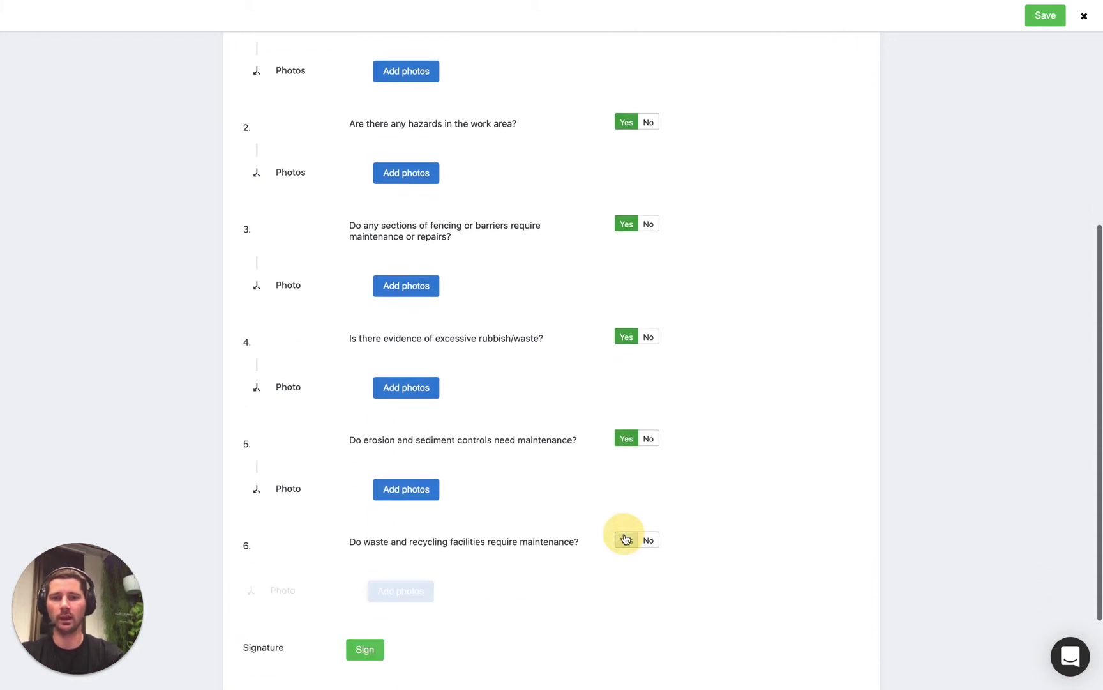
# Step: Switch all six answers back to No to hide the Photos fields, and close the checklist
pyautogui.click(649, 438)
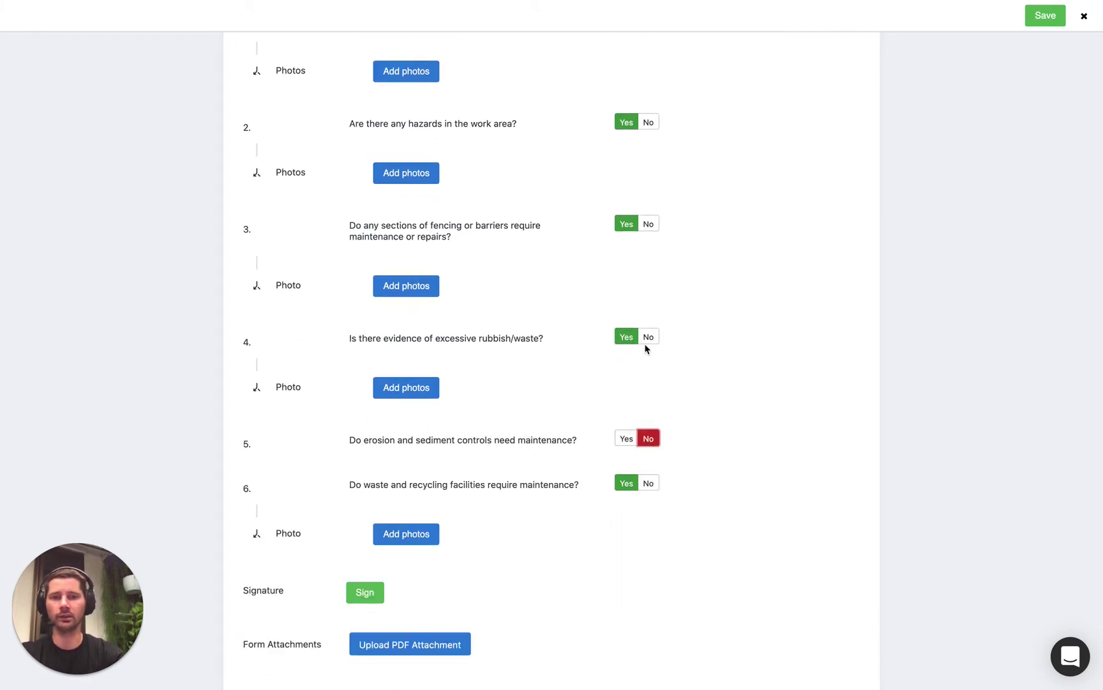
pyautogui.click(648, 350)
pyautogui.click(648, 125)
pyautogui.scroll(2, 464, 142)
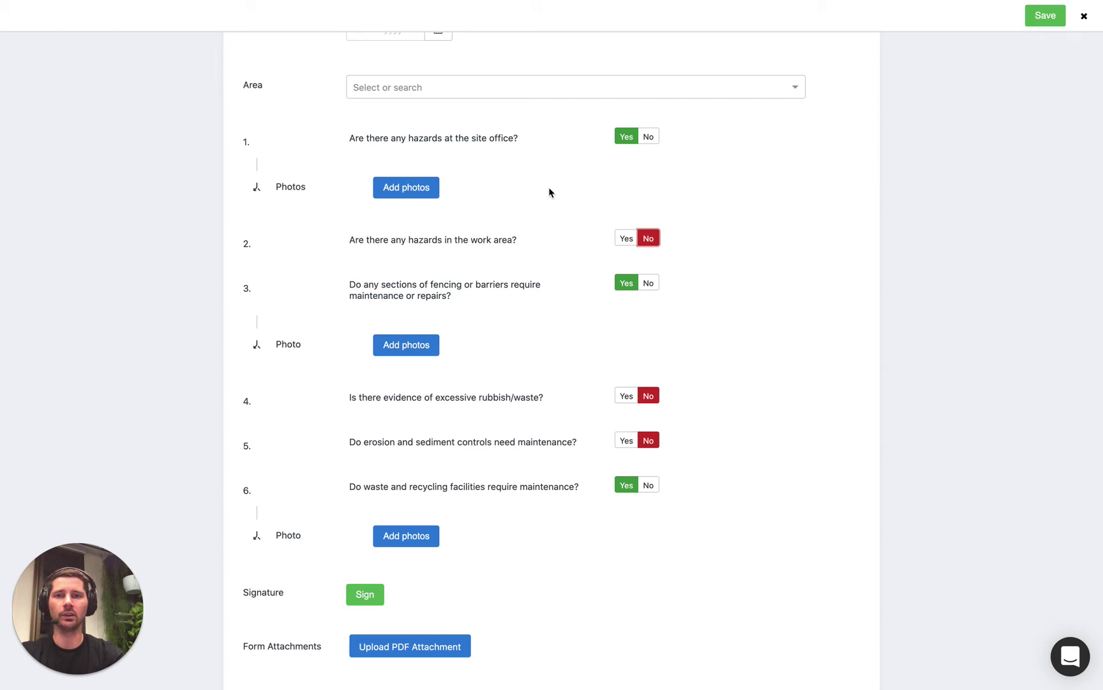
pyautogui.click(649, 138)
pyautogui.click(648, 230)
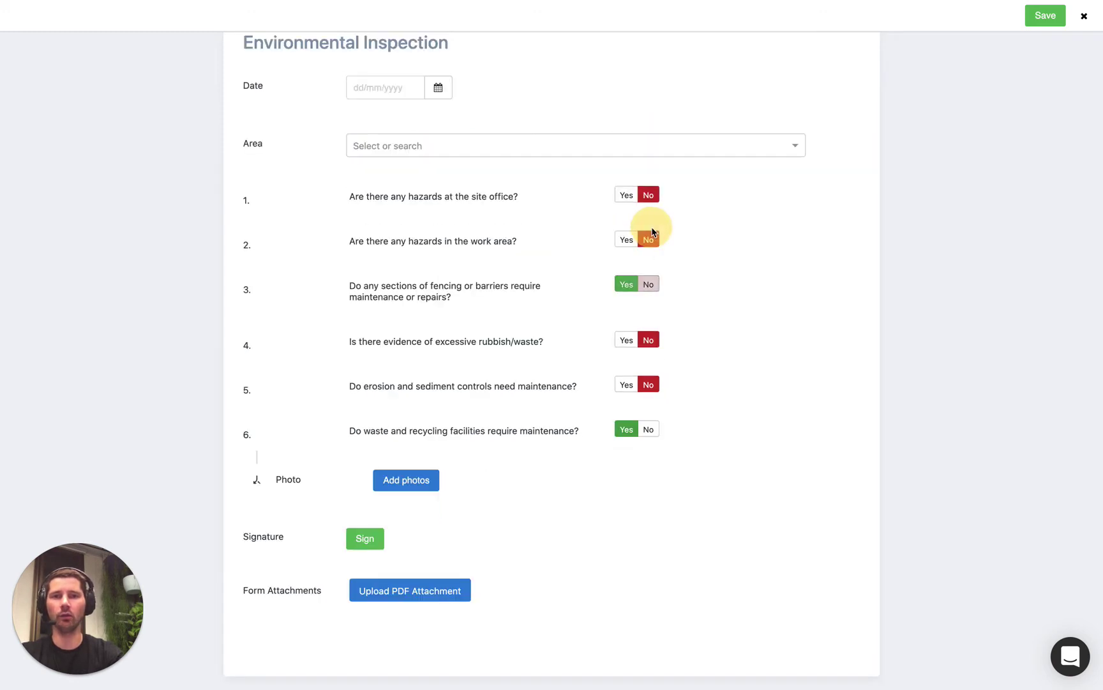
pyautogui.click(648, 430)
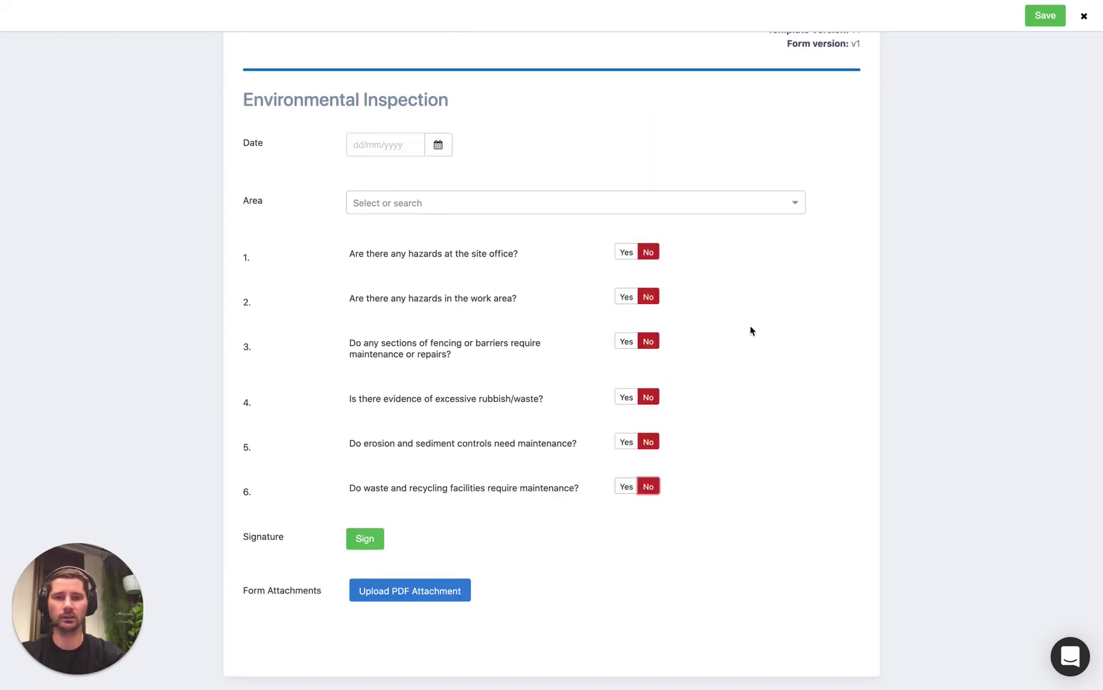
pyautogui.click(1085, 18)
# Step: Discard the trial checklist and open the Environmental Inspection template in the editor
pyautogui.click(589, 405)
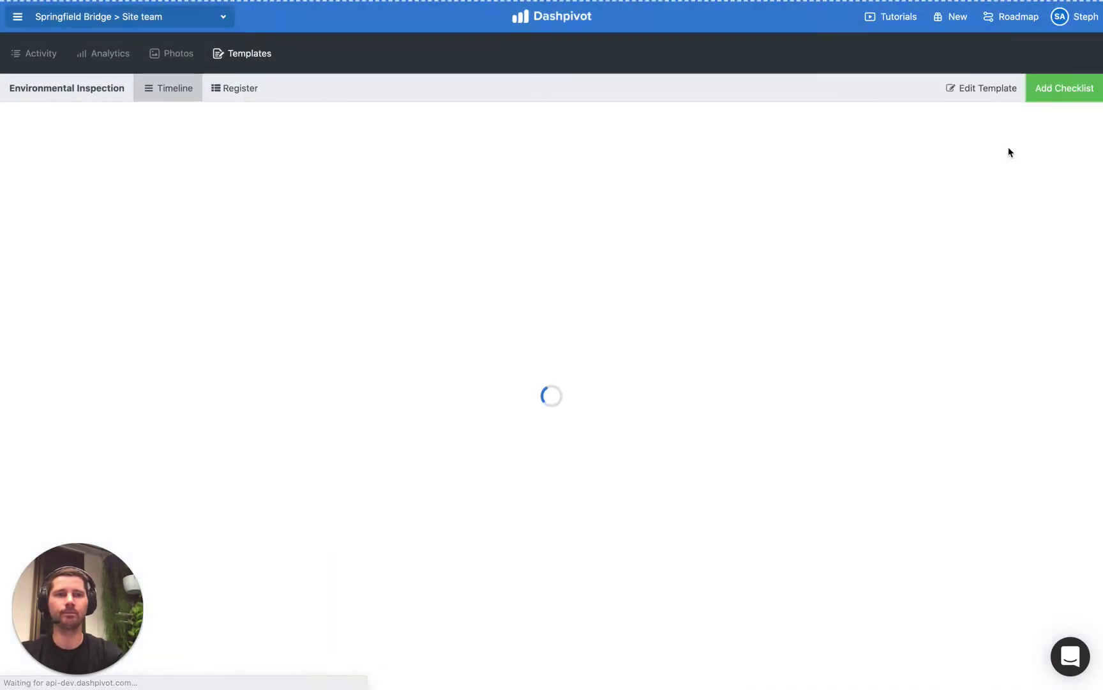
pyautogui.click(983, 88)
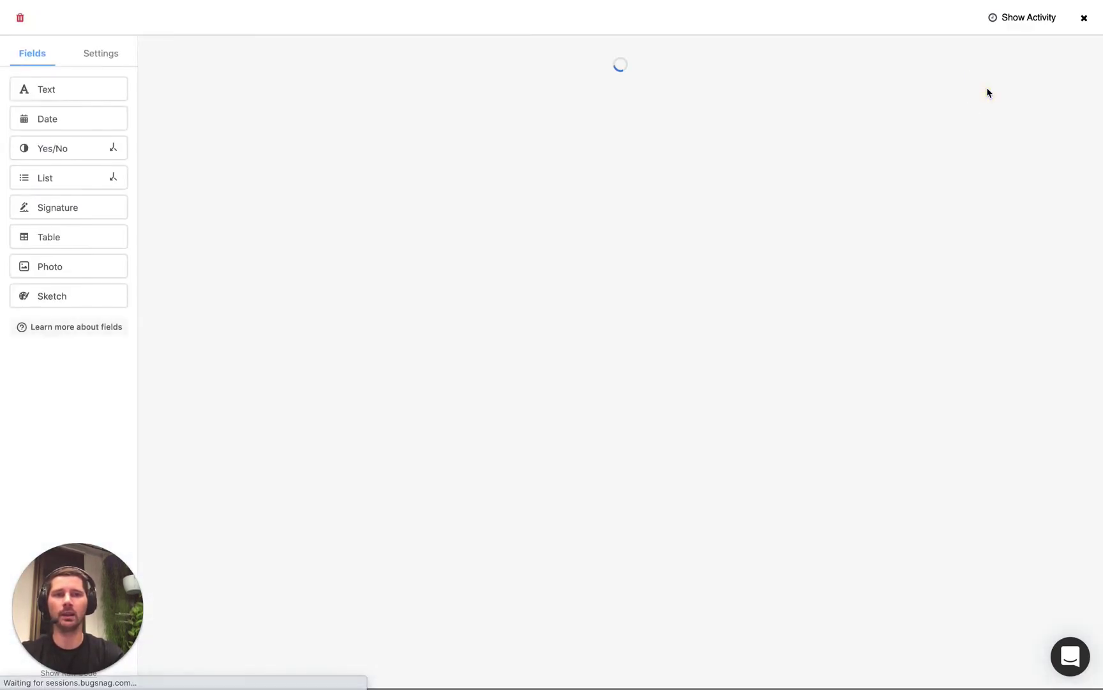
pyautogui.scroll(-1, 274, 255)
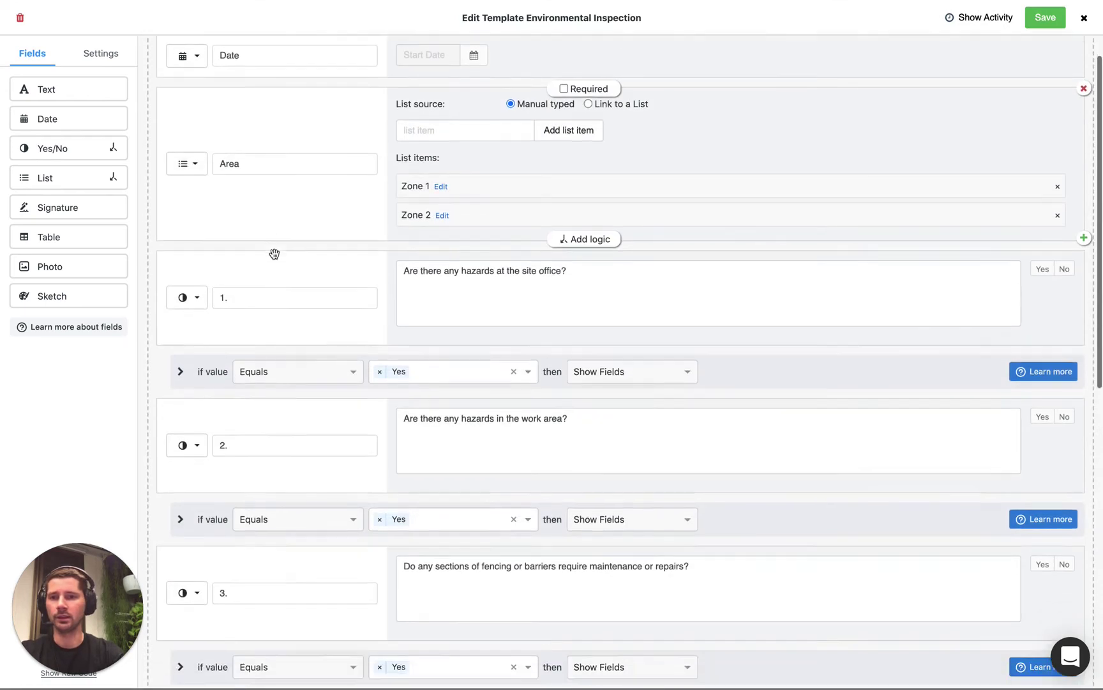
pyautogui.scroll(-2, 275, 253)
pyautogui.scroll(-1, 277, 180)
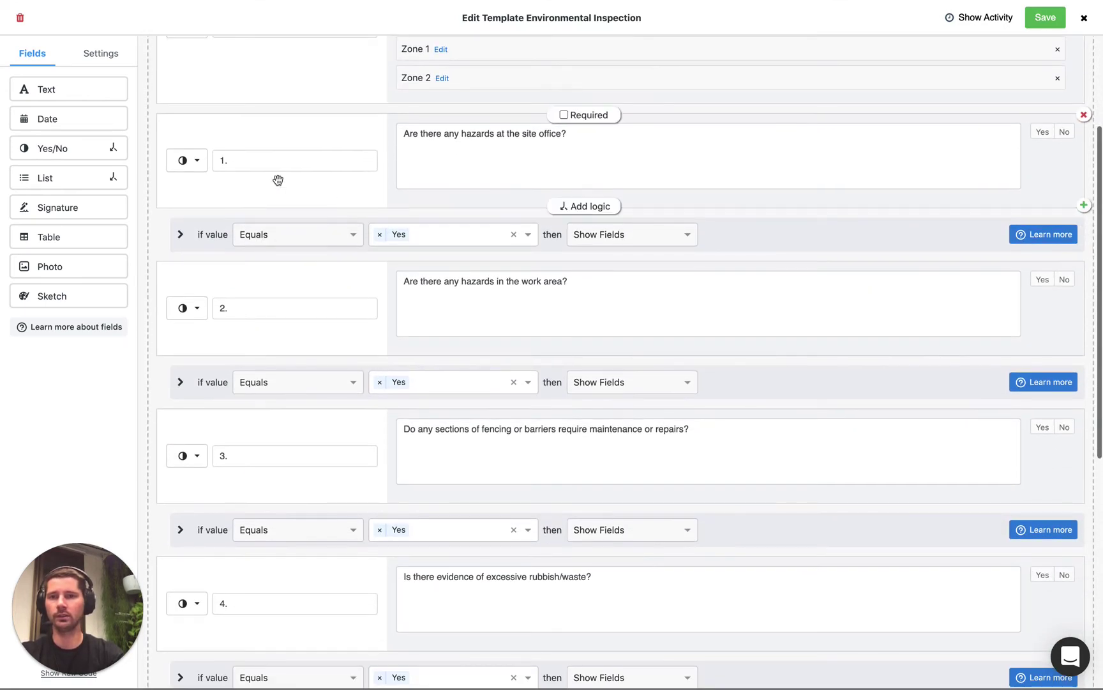
pyautogui.scroll(-1, 278, 180)
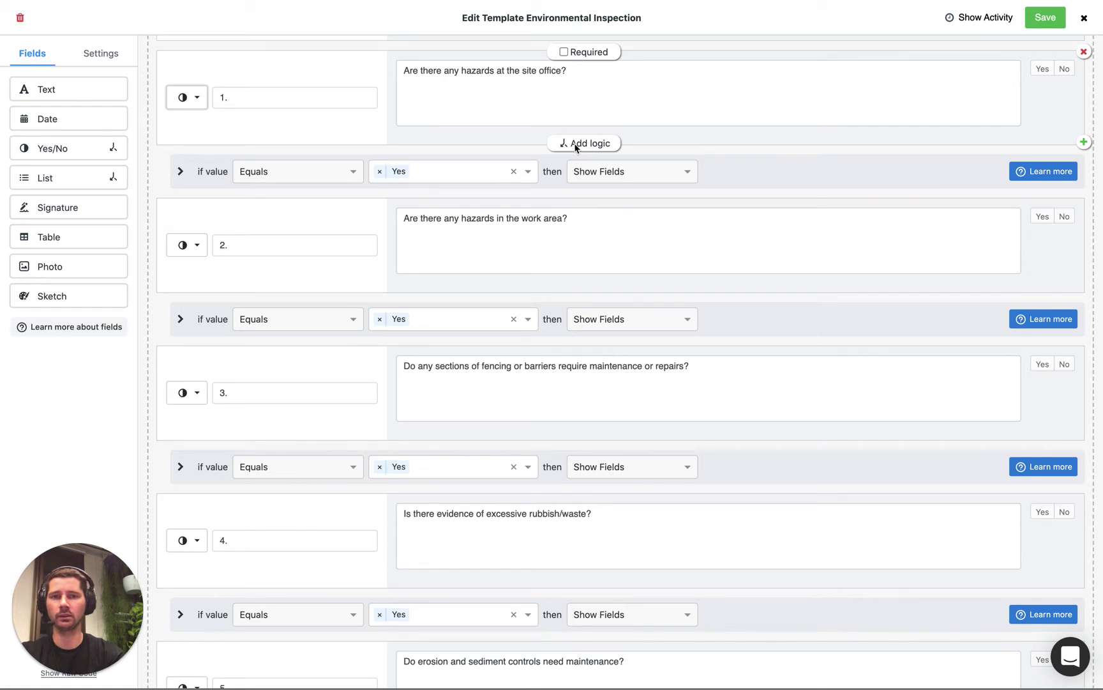
# Step: Expand question 1's logic rule and tick Required on its Photos field
pyautogui.click(180, 172)
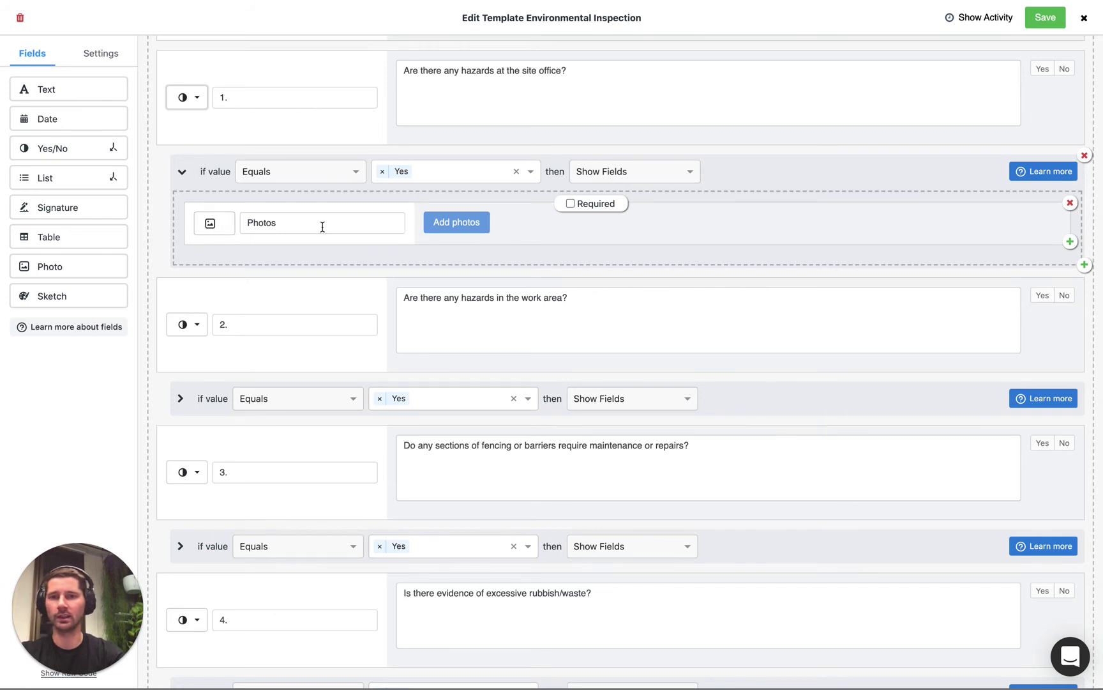
pyautogui.moveTo(603, 226)
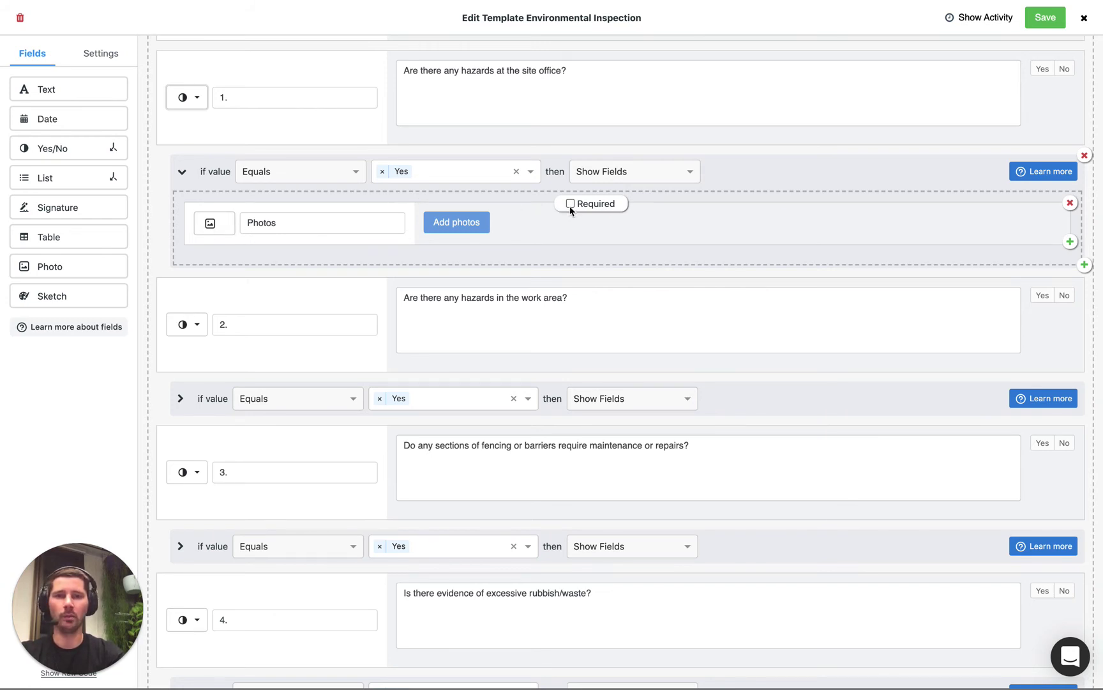
pyautogui.scroll(1, 473, 212)
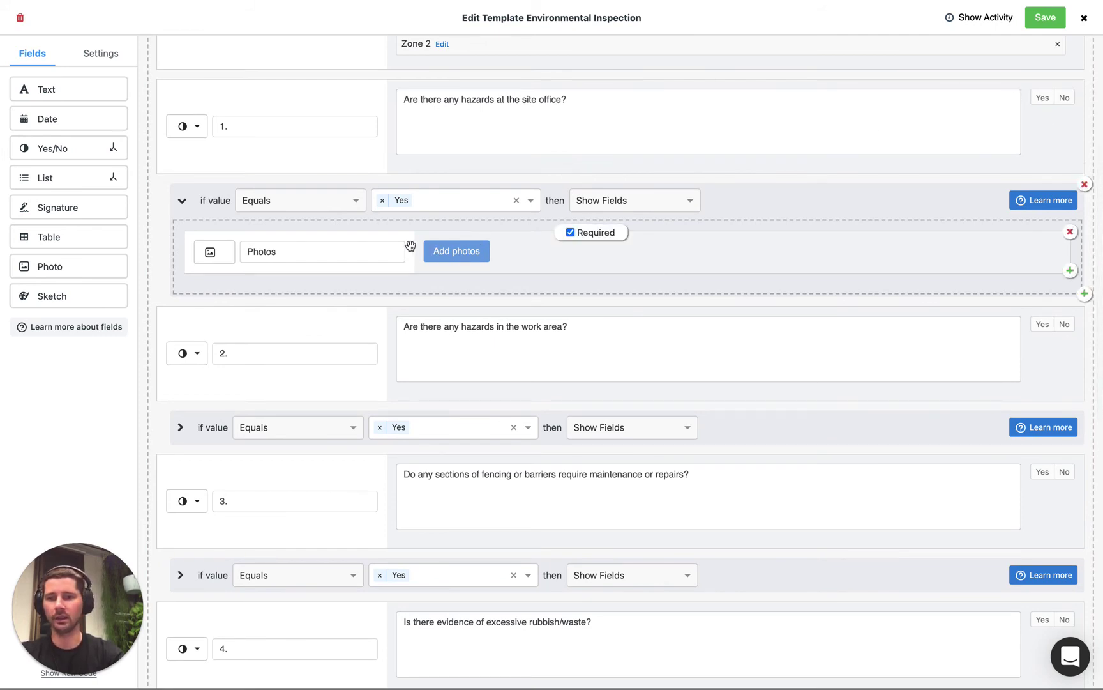
pyautogui.click(571, 233)
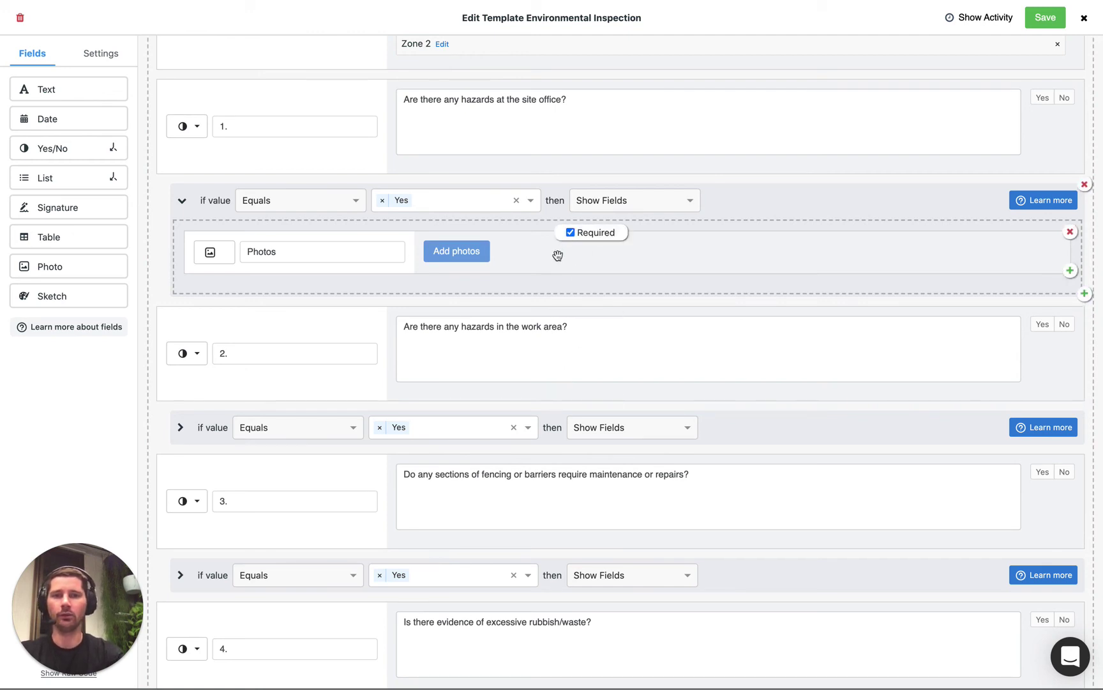
pyautogui.scroll(-1, 548, 277)
pyautogui.scroll(-1, 549, 278)
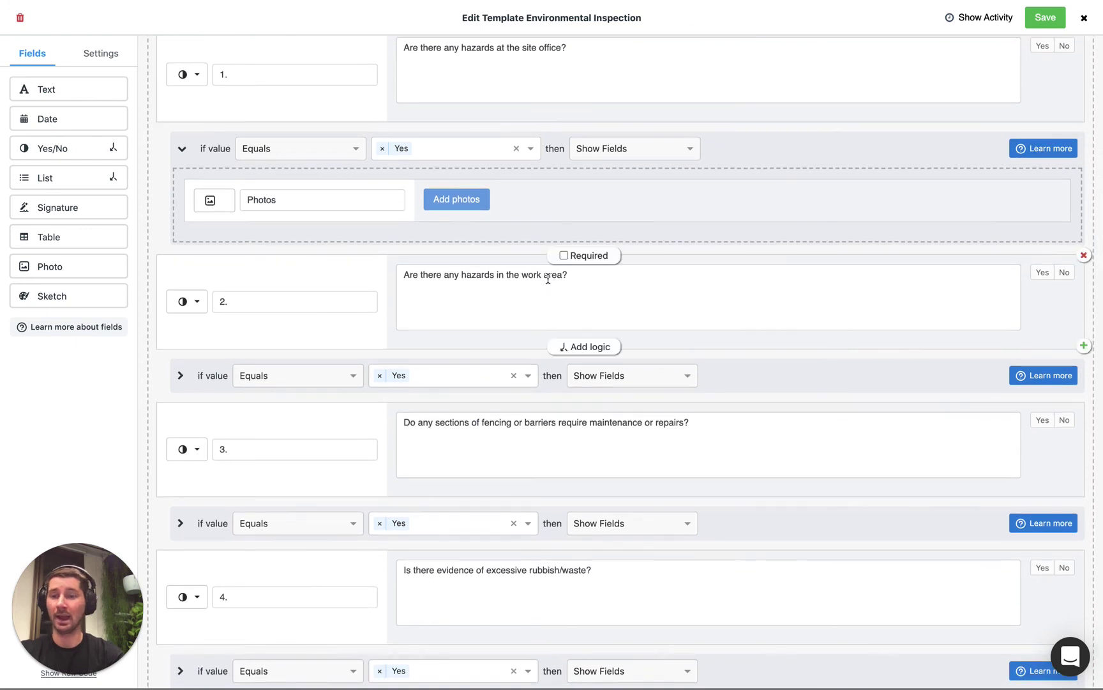
# Step: Close the template editor, back to the still-empty Environmental Inspection timeline
pyautogui.click(1084, 17)
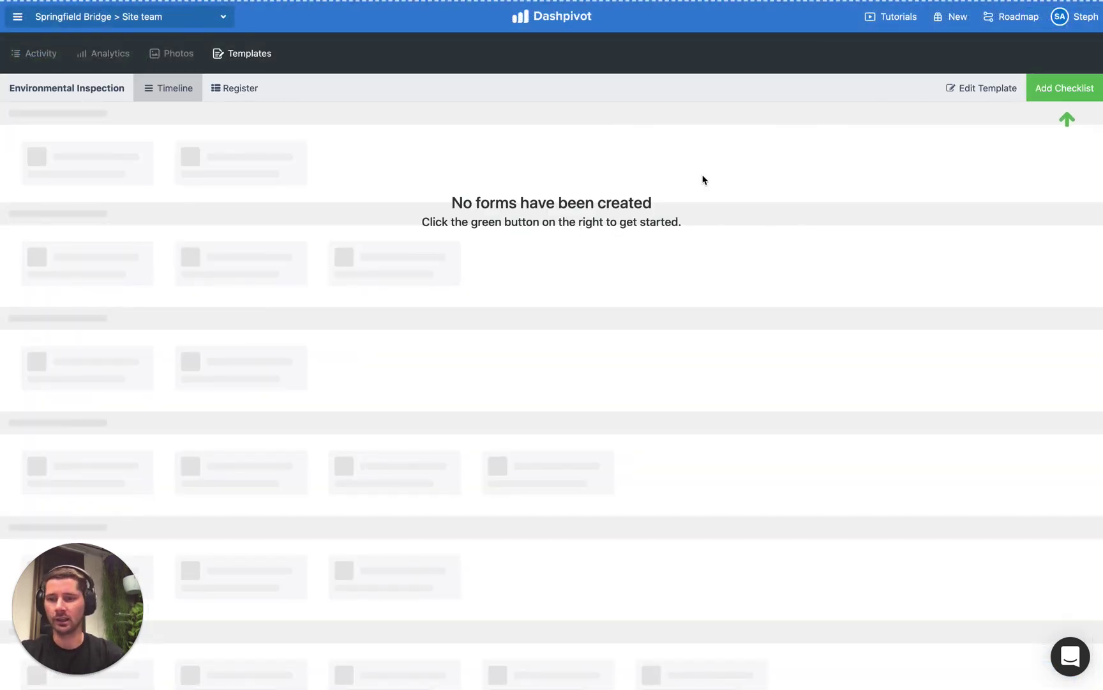